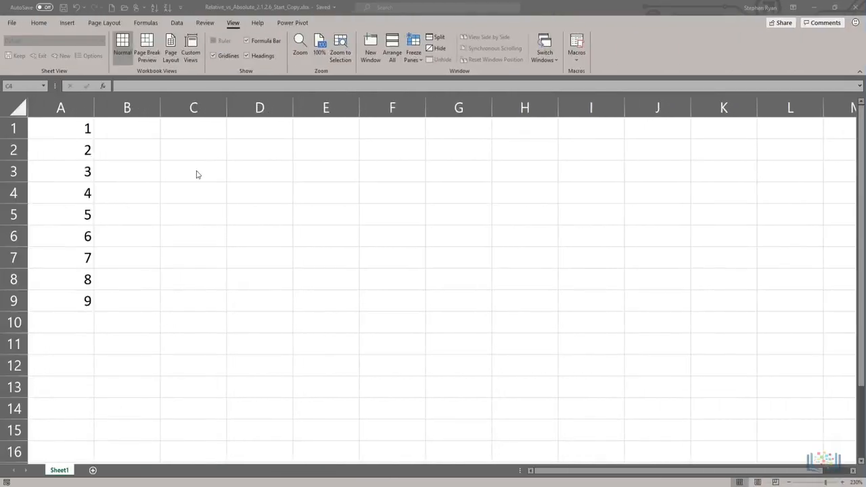
Enter the relative-reference formula =A1+A3 in cell C4
{"action": "left_click", "coordinate": [197, 193]}
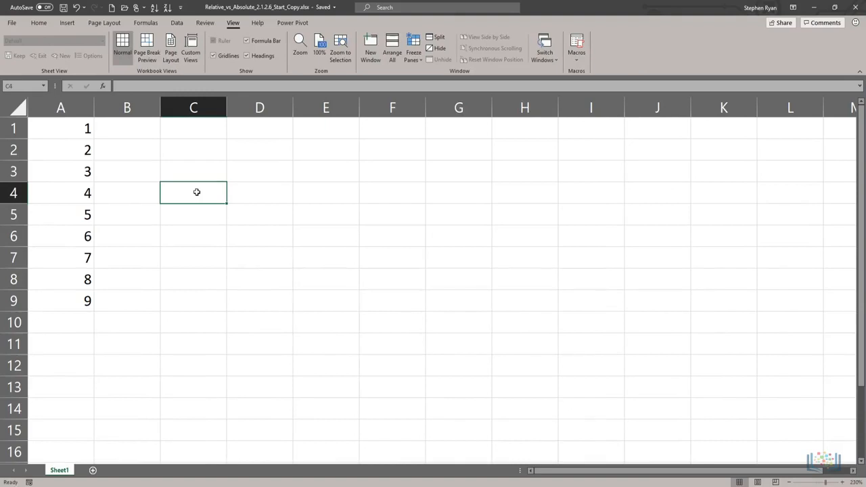
{"action": "type", "text": "="}
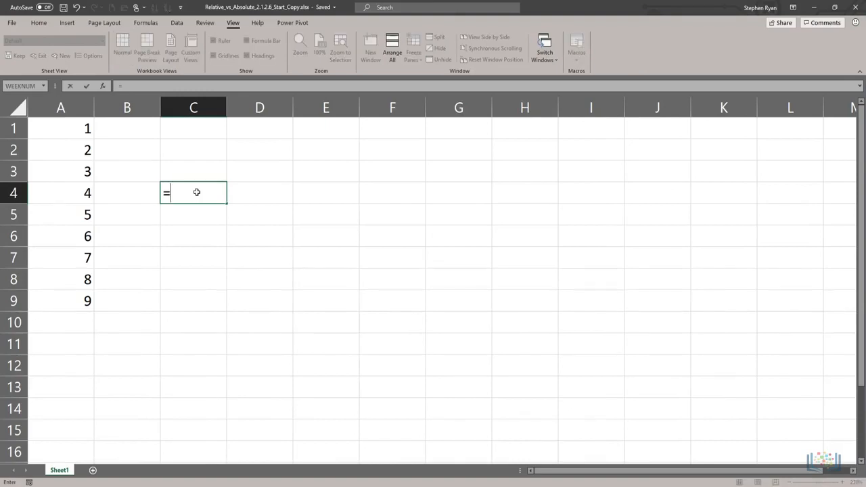
{"action": "type", "text": "A1+A3"}
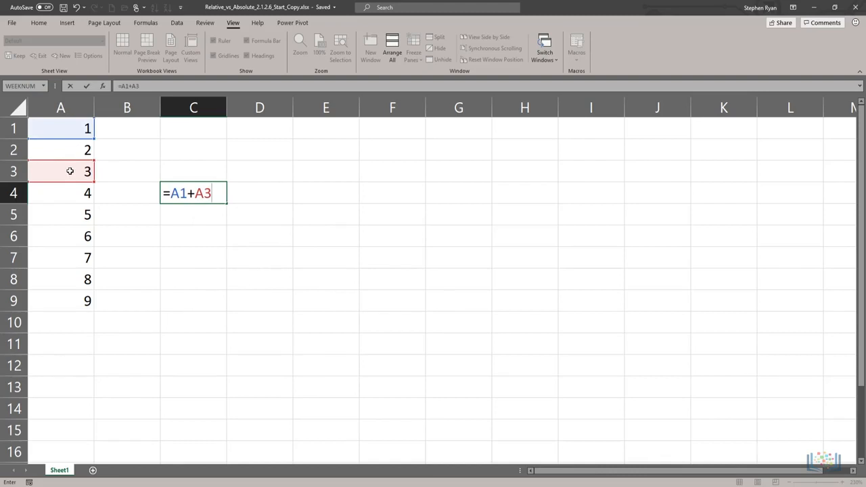
{"action": "key", "text": "Return"}
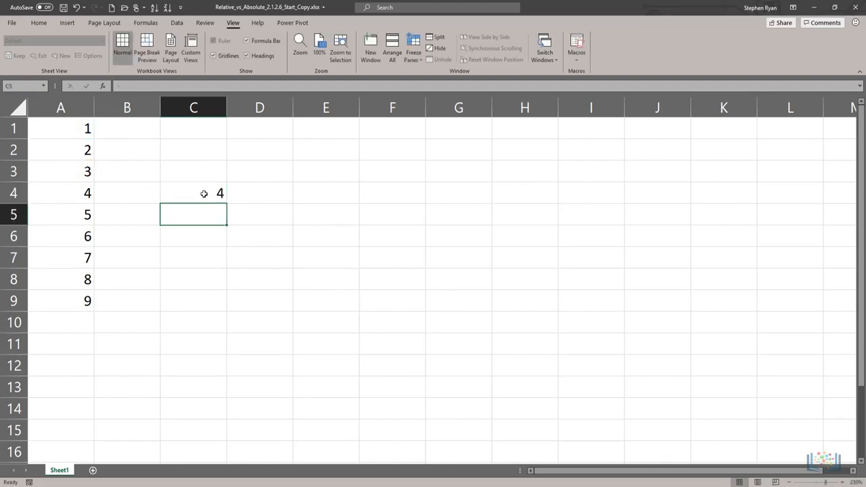
Fill the C4 formula down into C5 and inspect the cell references in the copied formula
{"action": "left_click", "coordinate": [203, 193]}
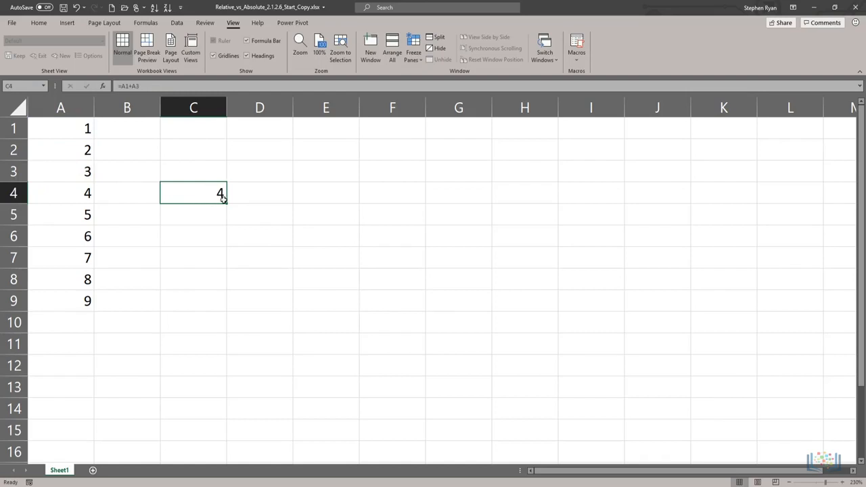
{"action": "left_click_drag", "start_coordinate": [228, 214], "coordinate": [228, 224]}
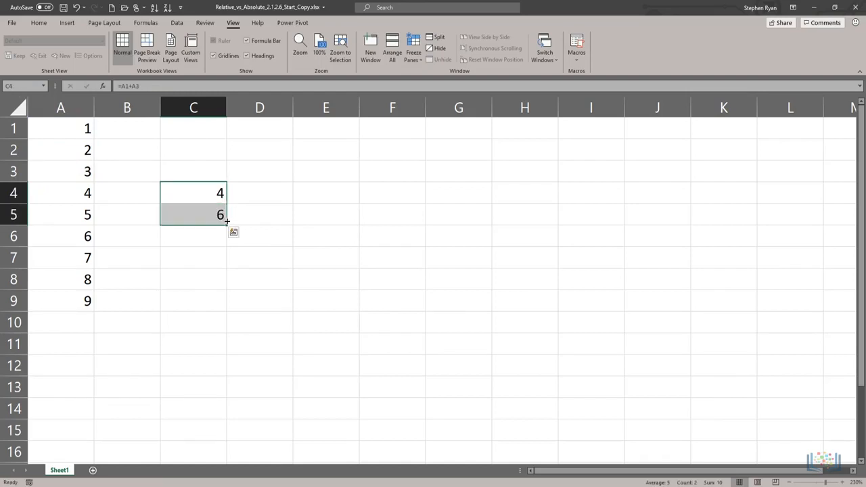
{"action": "double_click", "coordinate": [180, 216]}
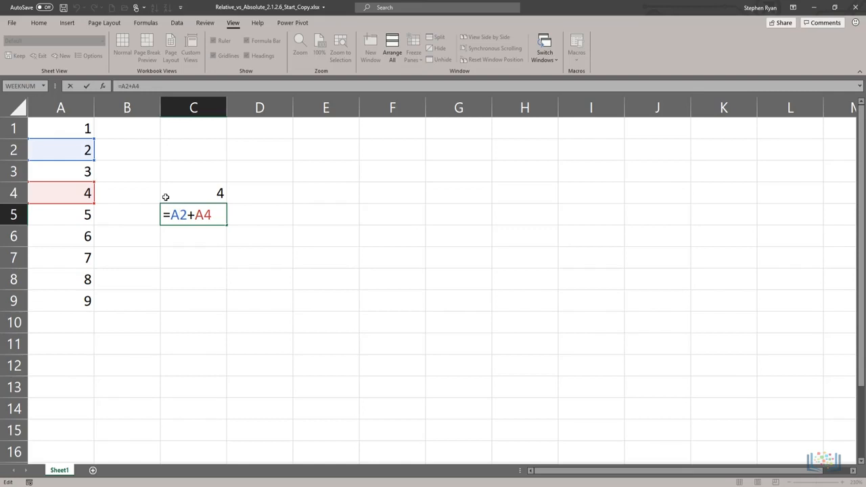
{"action": "key", "text": "Return"}
{"action": "key", "text": "Up"}
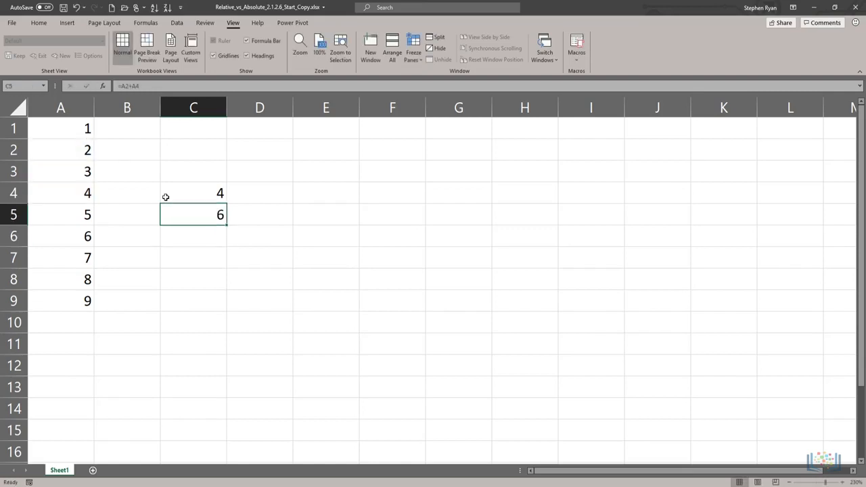
Copy the formula from C4, paste it into C7, and inspect the cell references in the pasted formula
{"action": "left_click", "coordinate": [194, 192]}
{"action": "right_click", "coordinate": [194, 192]}
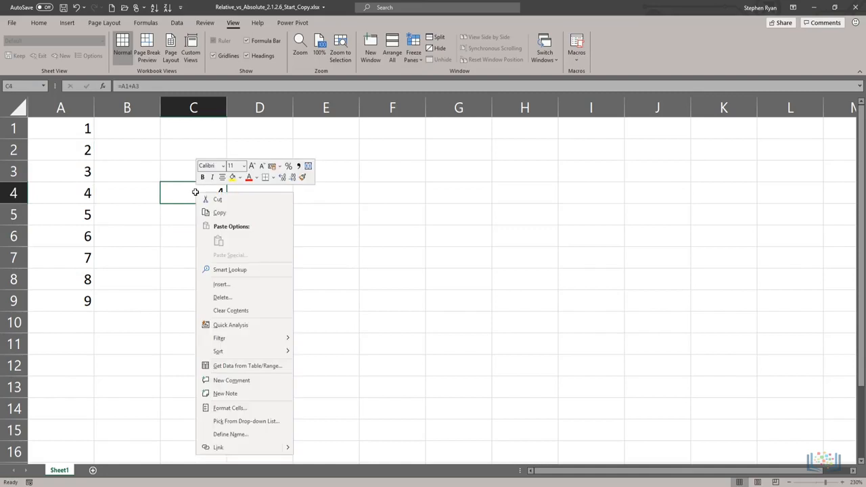
{"action": "left_click", "coordinate": [215, 211]}
{"action": "left_click", "coordinate": [193, 257]}
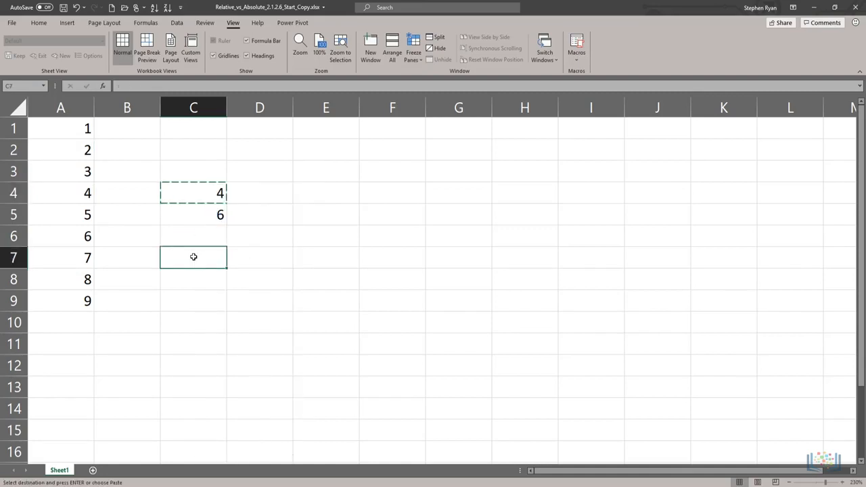
{"action": "right_click", "coordinate": [193, 257]}
{"action": "left_click", "coordinate": [216, 273]}
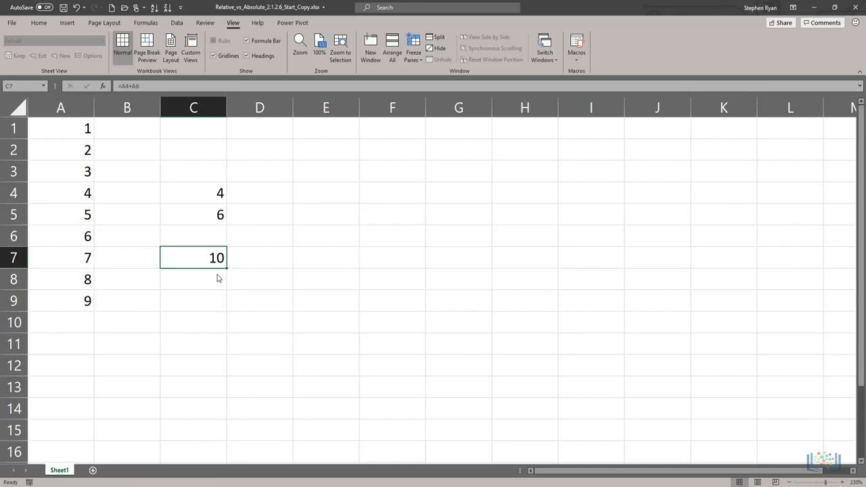
{"action": "double_click", "coordinate": [201, 257]}
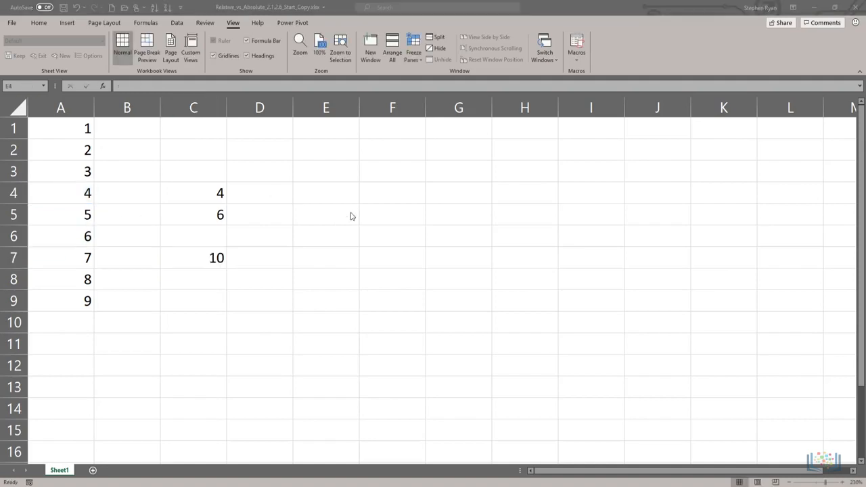
Enter the absolute-reference formula =$A$1+$A$3 in cell E4
{"action": "left_click", "coordinate": [331, 192]}
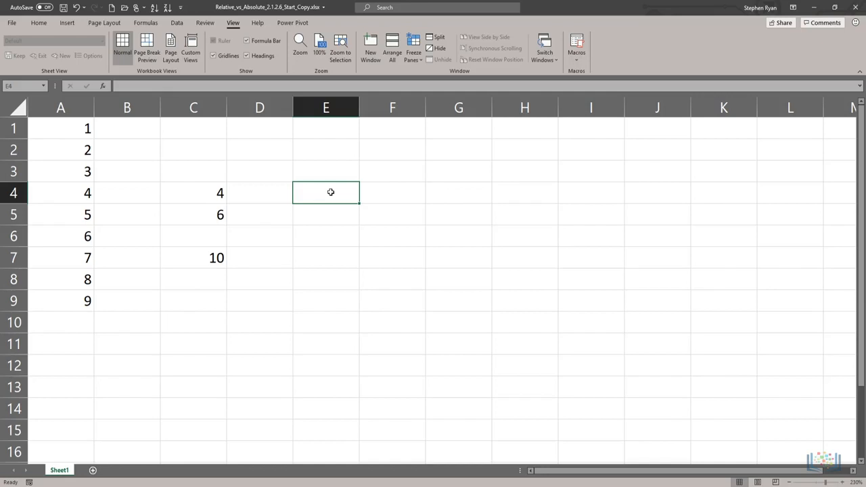
{"action": "type", "text": "="}
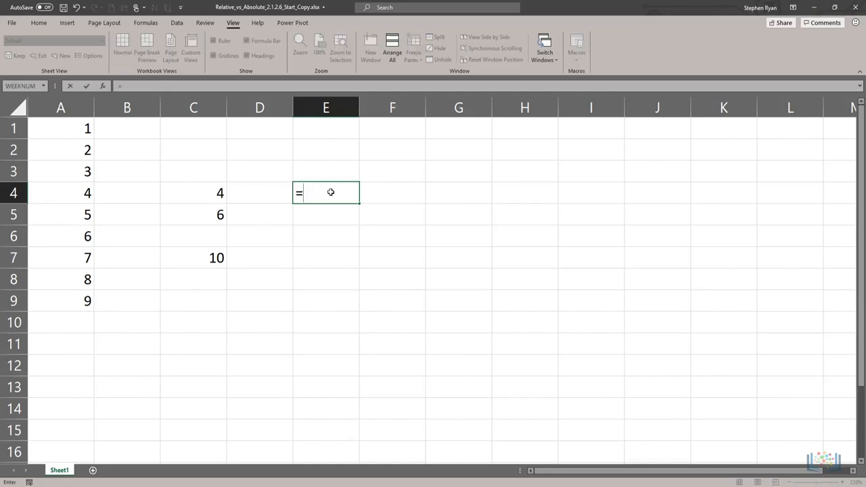
{"action": "type", "text": "$A$1"}
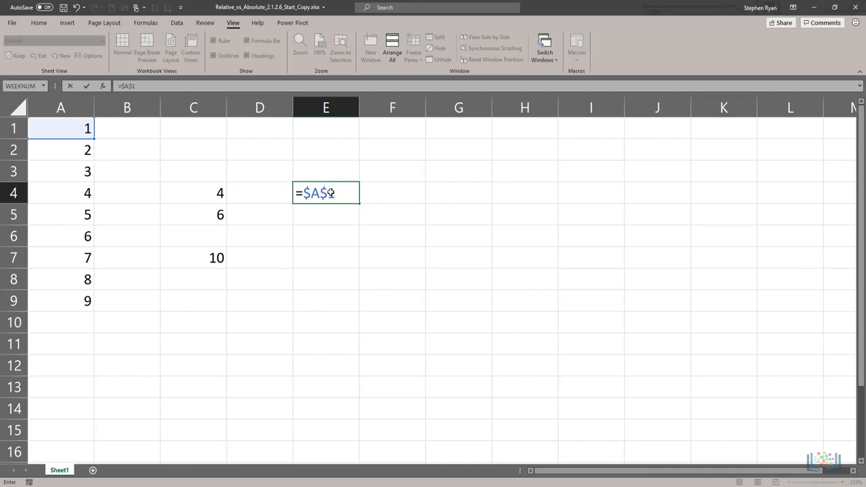
{"action": "type", "text": "+$A$3"}
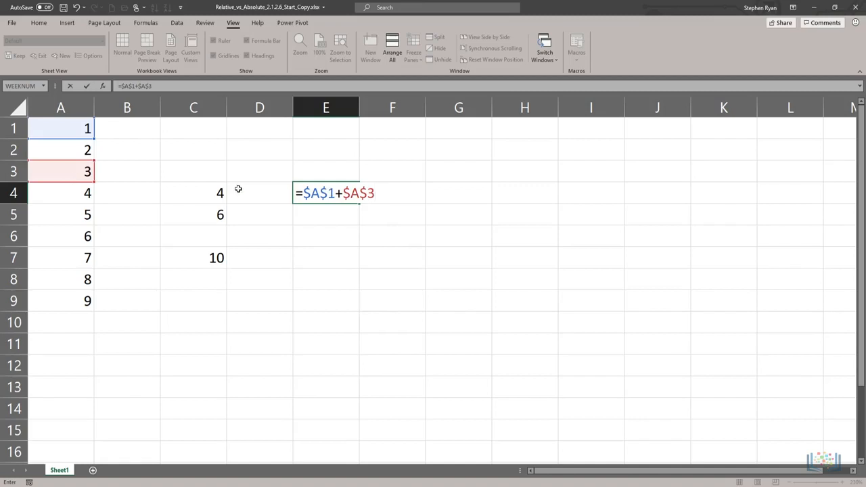
{"action": "key", "text": "Return"}
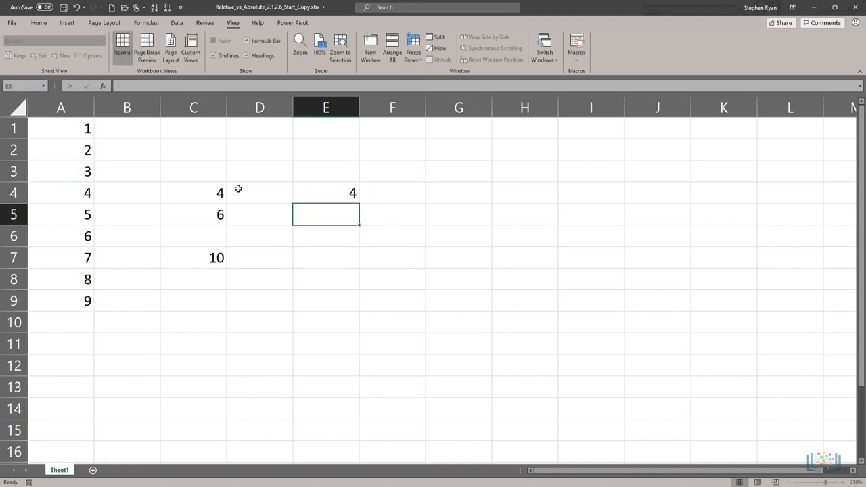
Fill the absolute formula in E4 down into E5 and inspect the references in the copy
{"action": "left_click", "coordinate": [343, 195]}
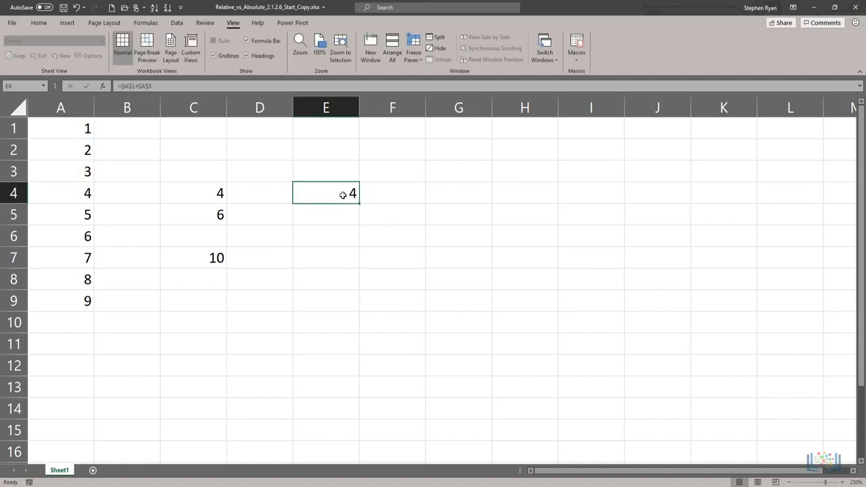
{"action": "left_click_drag", "start_coordinate": [359, 203], "coordinate": [360, 220]}
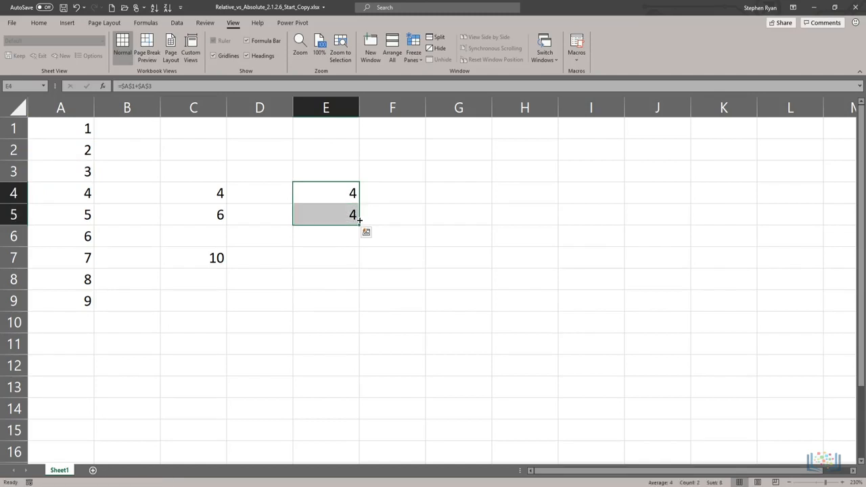
{"action": "double_click", "coordinate": [318, 218]}
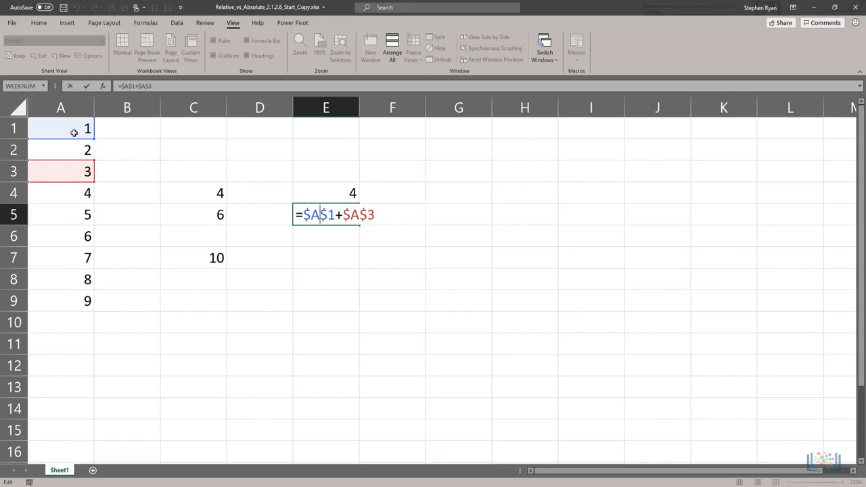
{"action": "key", "text": "shift+Return"}
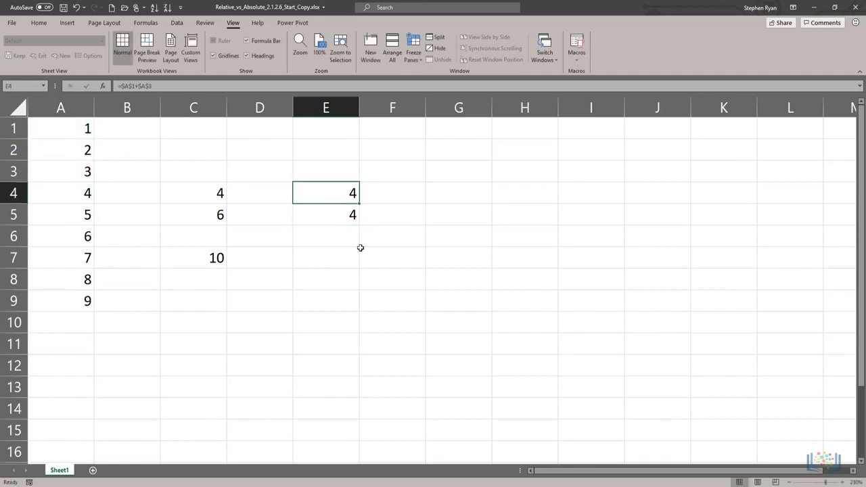
Copy the absolute formula from E4, paste it into E7, and inspect the references in the pasted formula
{"action": "right_click", "coordinate": [335, 195]}
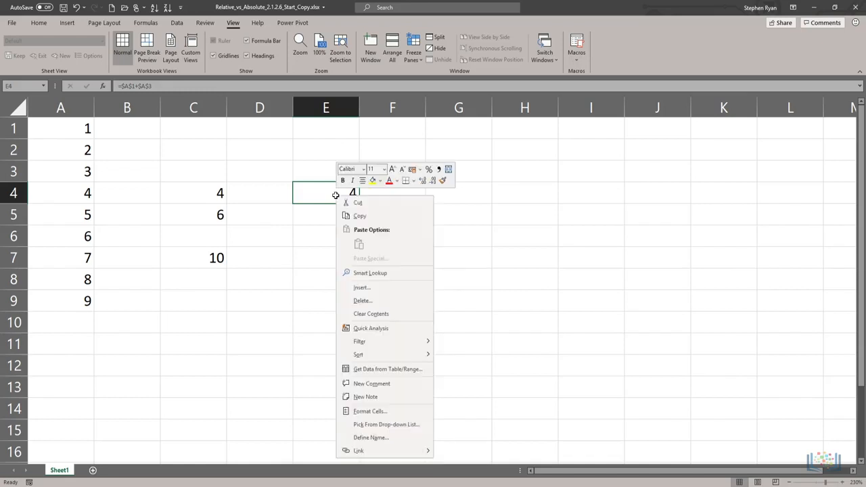
{"action": "left_click", "coordinate": [344, 215]}
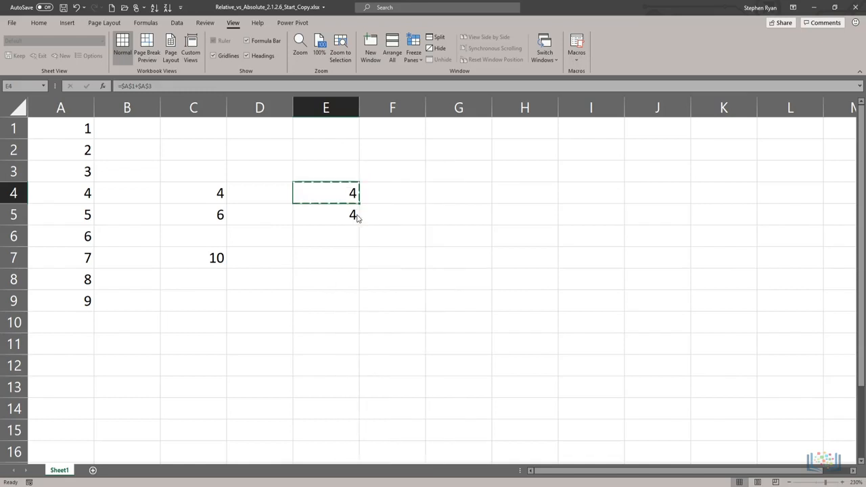
{"action": "left_click", "coordinate": [328, 261]}
{"action": "right_click", "coordinate": [327, 263]}
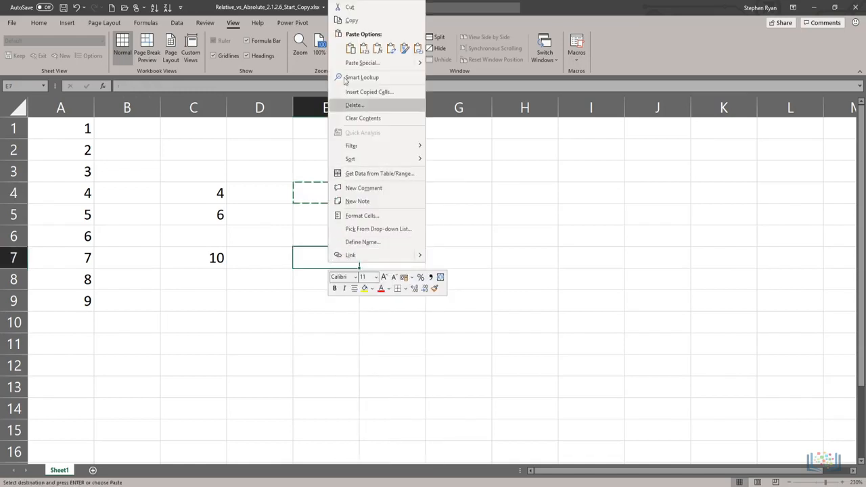
{"action": "left_click", "coordinate": [351, 48]}
{"action": "key", "text": "Escape"}
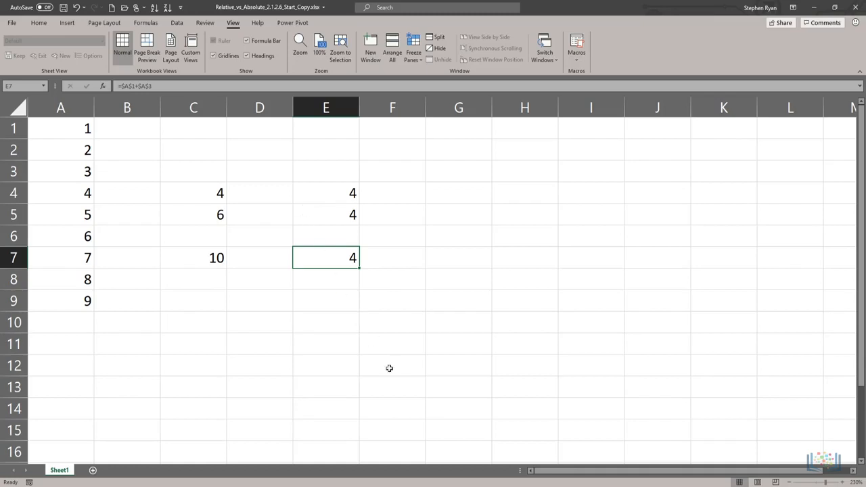
{"action": "double_click", "coordinate": [322, 260]}
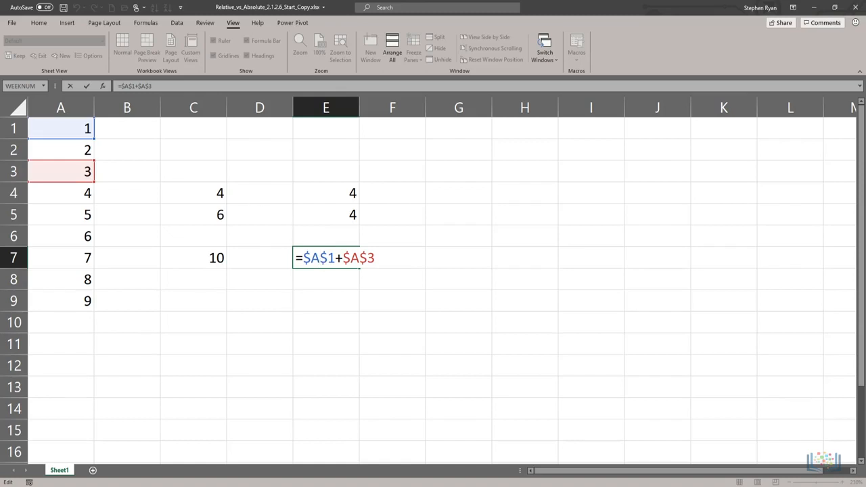
{"action": "key", "text": "Return"}
Enter the mixed-reference formula =A$1+$A3 in cell G4
{"action": "left_click", "coordinate": [456, 193]}
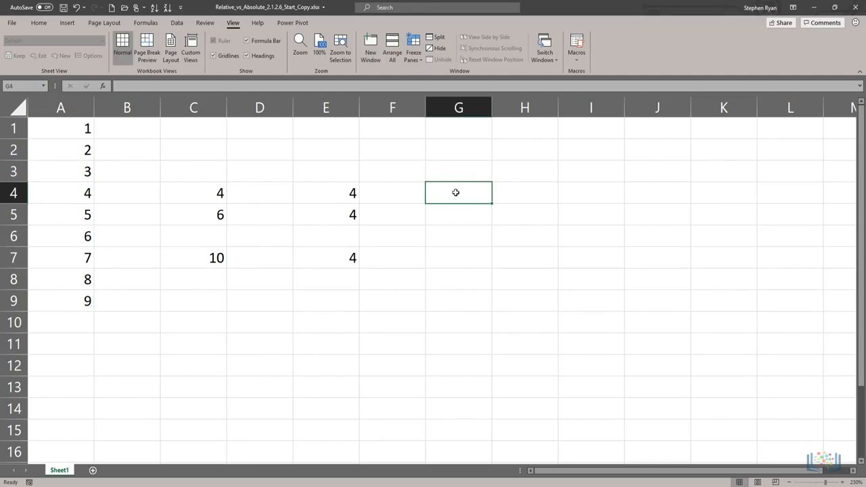
{"action": "type", "text": "=A$1"}
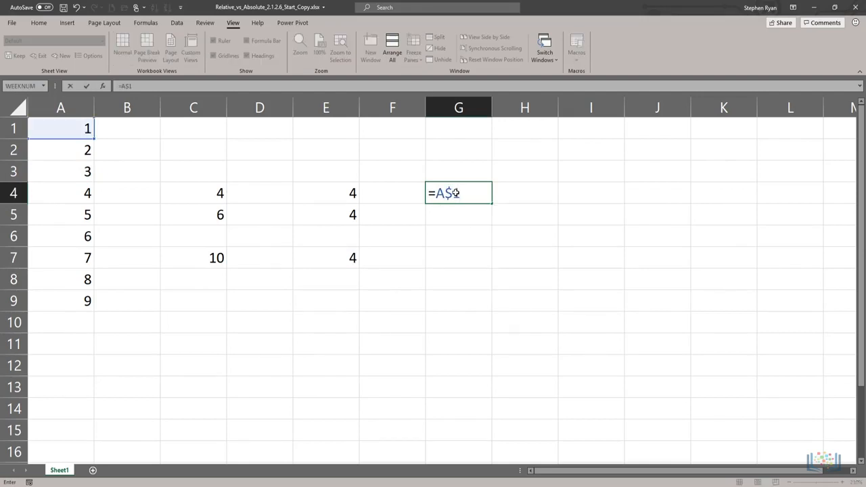
{"action": "type", "text": "+$A3"}
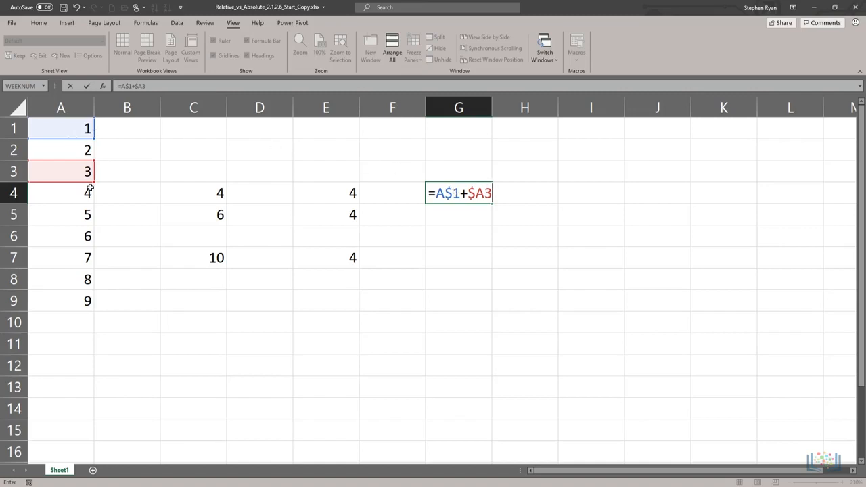
{"action": "key", "text": "Return"}
Fill the mixed-reference formula in G4 down into G5 and inspect both references in the copied formula
{"action": "left_click", "coordinate": [431, 196]}
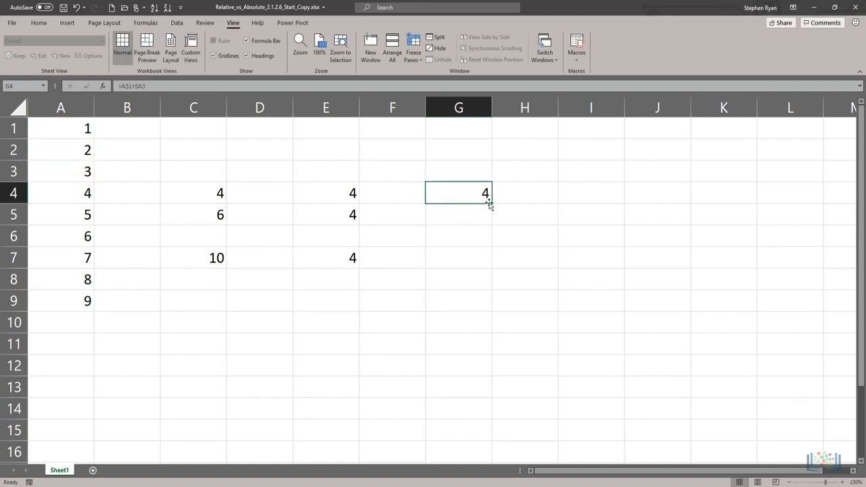
{"action": "left_click_drag", "start_coordinate": [492, 203], "coordinate": [459, 214]}
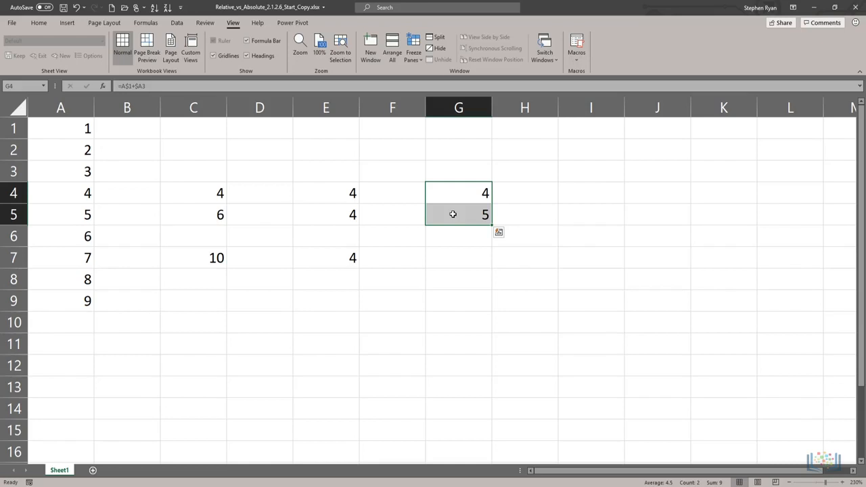
{"action": "double_click", "coordinate": [453, 214]}
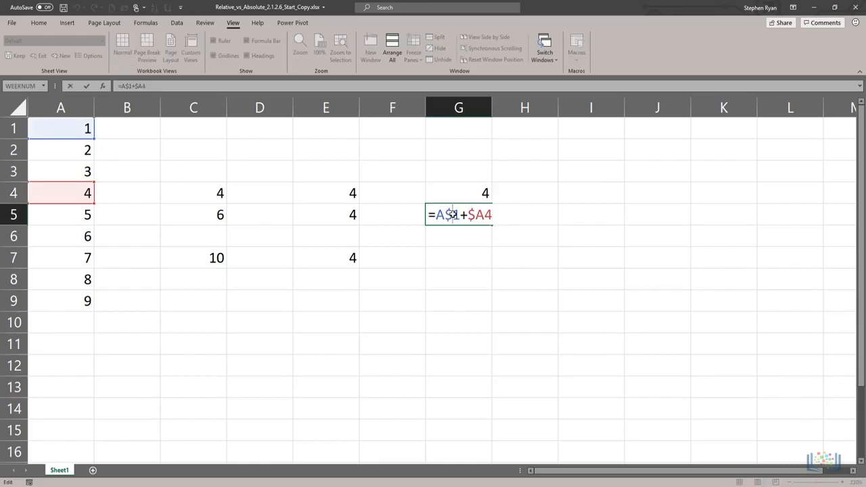
{"action": "left_click_drag", "start_coordinate": [437, 213], "coordinate": [452, 214]}
{"action": "left_click", "coordinate": [476, 214]}
{"action": "key", "text": "ctrl+Return"}
Copy the mixed-reference formula from G4, paste it into G7, and open the pasted formula to inspect its references
{"action": "left_click", "coordinate": [467, 194]}
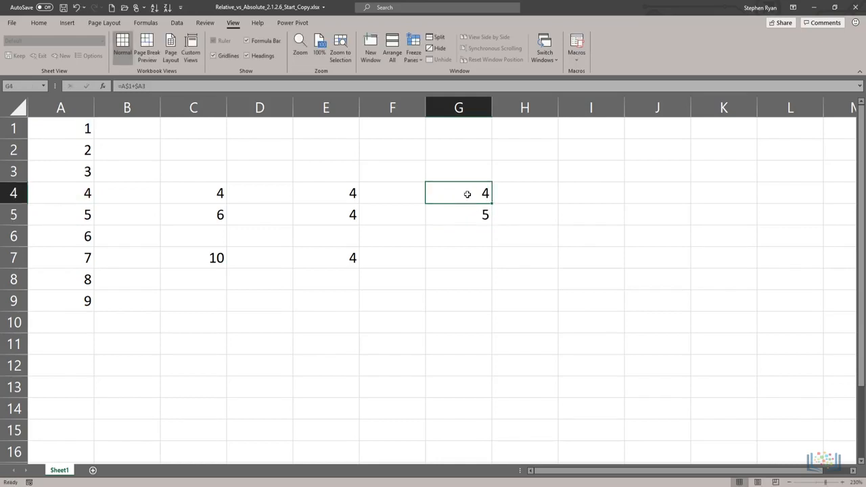
{"action": "right_click", "coordinate": [467, 194]}
{"action": "left_click", "coordinate": [488, 217]}
{"action": "left_click", "coordinate": [452, 260]}
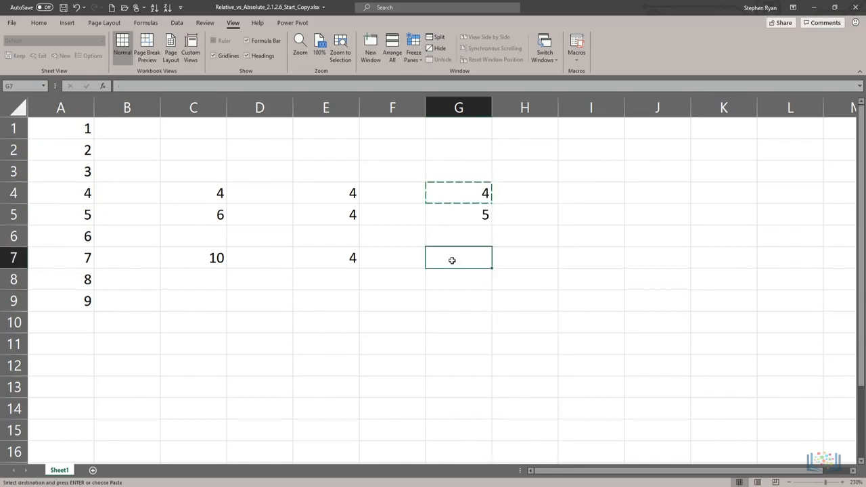
{"action": "right_click", "coordinate": [452, 261]}
{"action": "left_click", "coordinate": [473, 276]}
{"action": "double_click", "coordinate": [449, 260]}
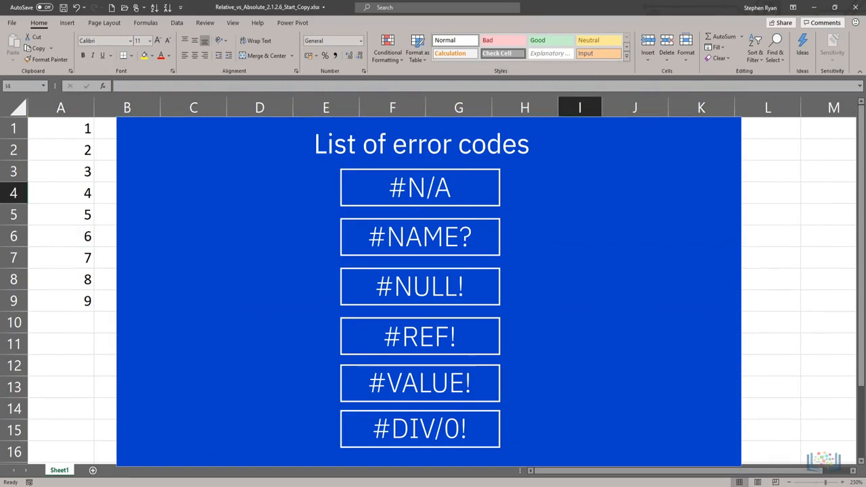
{"action": "type", "text": "10/07/2020"}
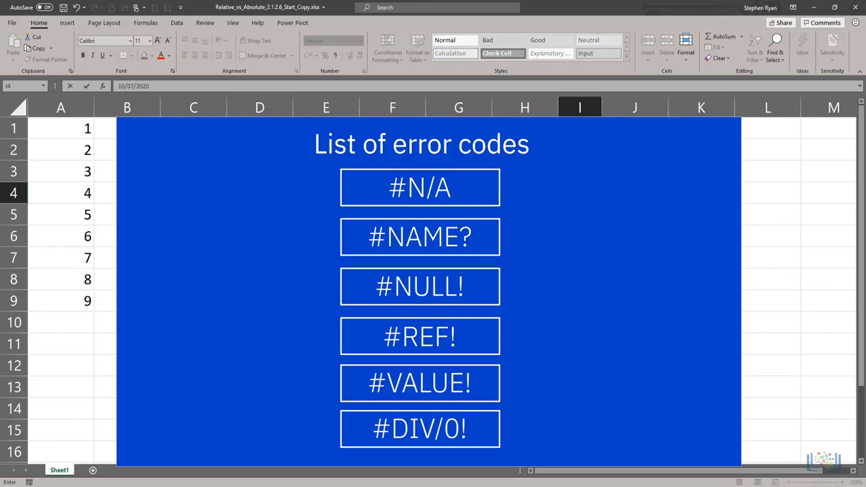
{"action": "key", "text": "ctrl+shift+semicolon"}
{"action": "key", "text": "Return"}
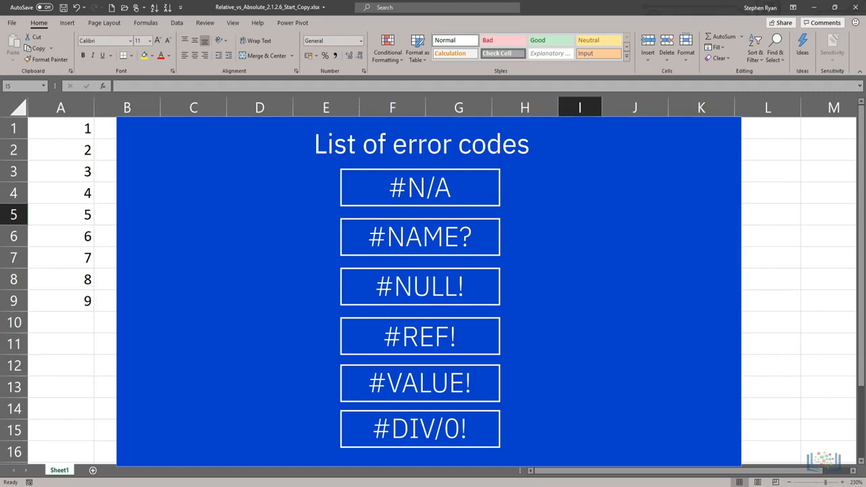
{"action": "key", "text": "Up"}
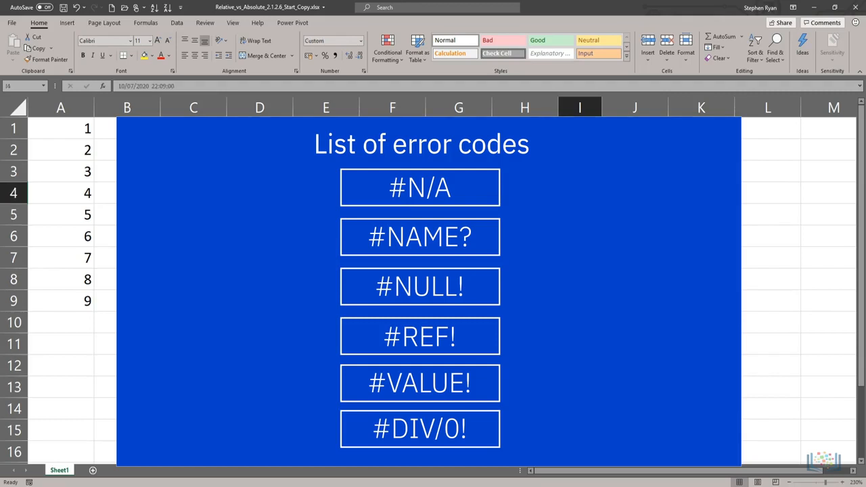
{"action": "double_click", "coordinate": [602, 107]}
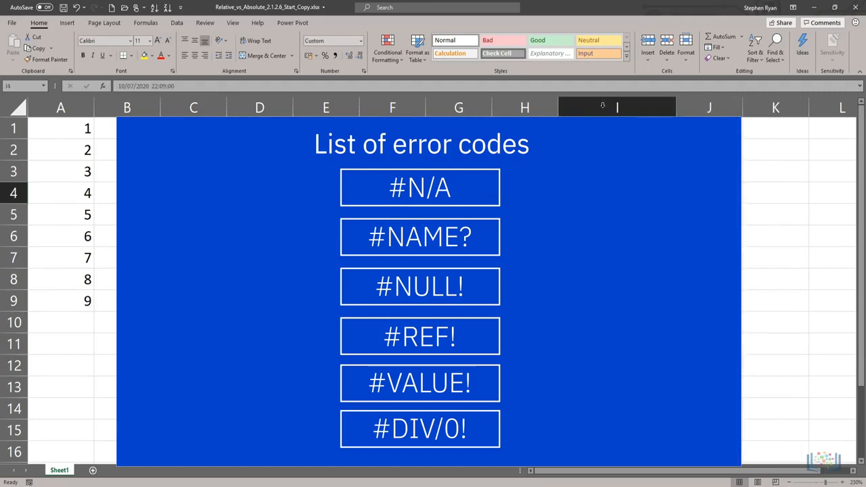
{"action": "left_click", "coordinate": [602, 107]}
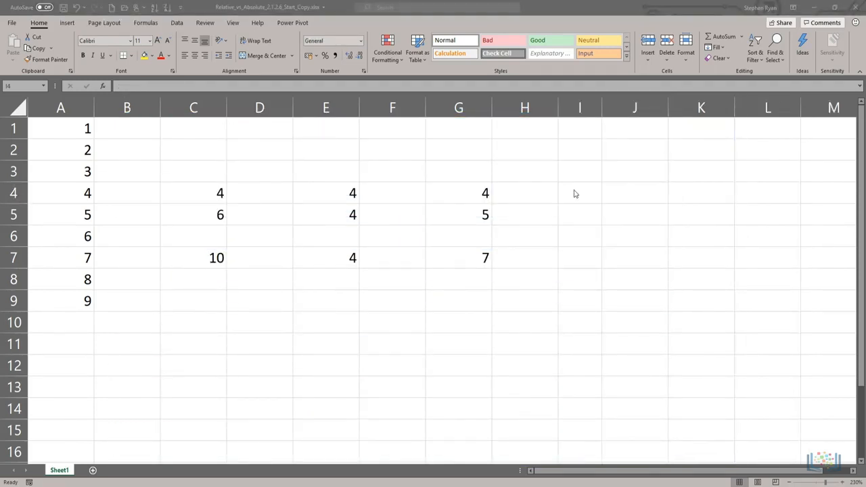
Enter the current date and time, 10/07/2020 22:09, in cell I4 and autofit the width of column I
{"action": "left_click", "coordinate": [574, 194]}
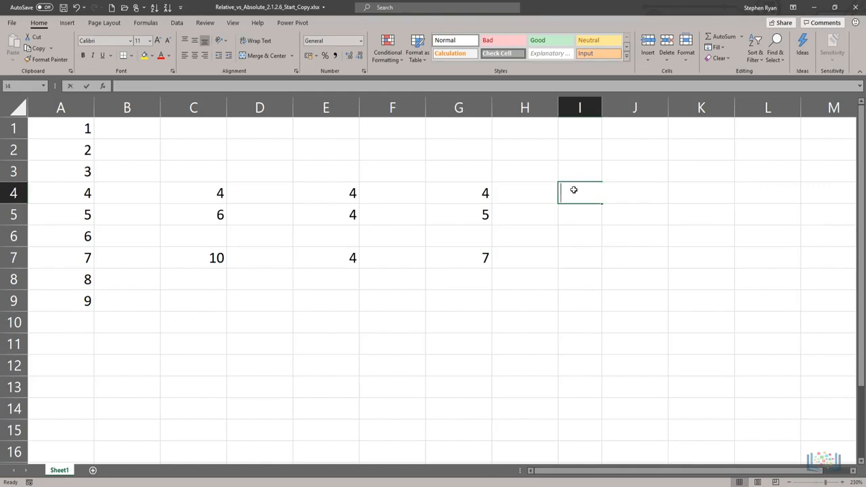
{"action": "key", "text": "ctrl+semicolon"}
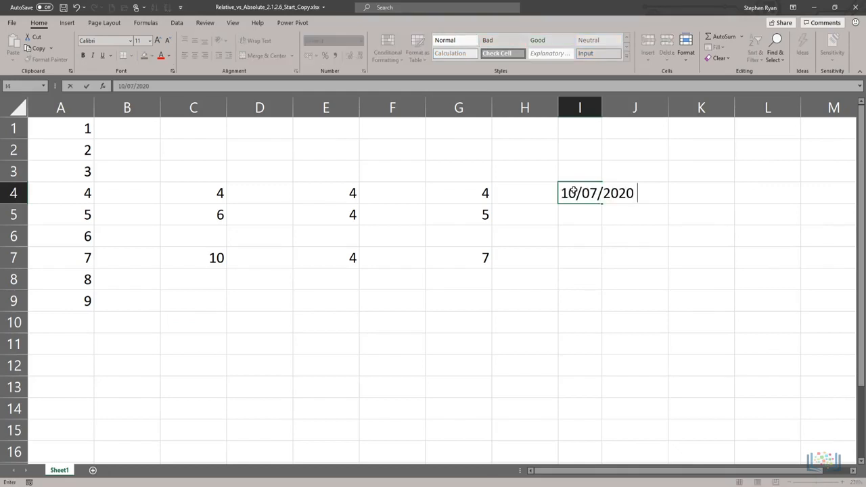
{"action": "key", "text": "ctrl+shift+semicolon"}
{"action": "key", "text": "Return"}
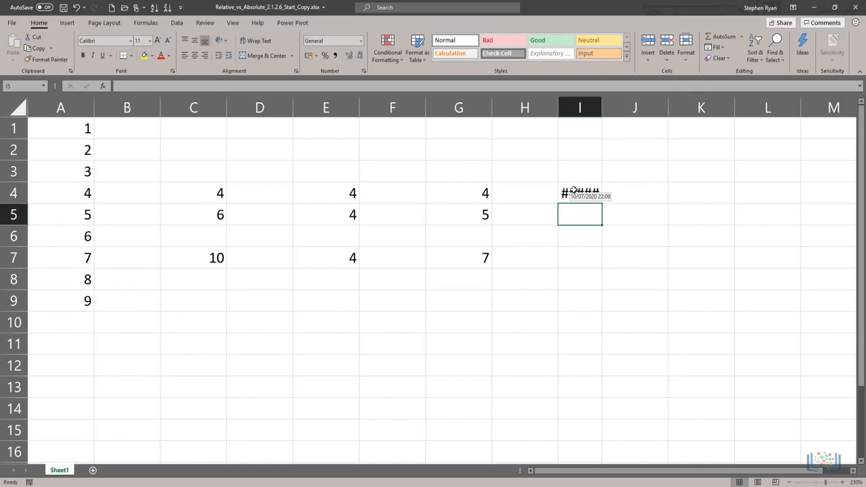
{"action": "key", "text": "Up"}
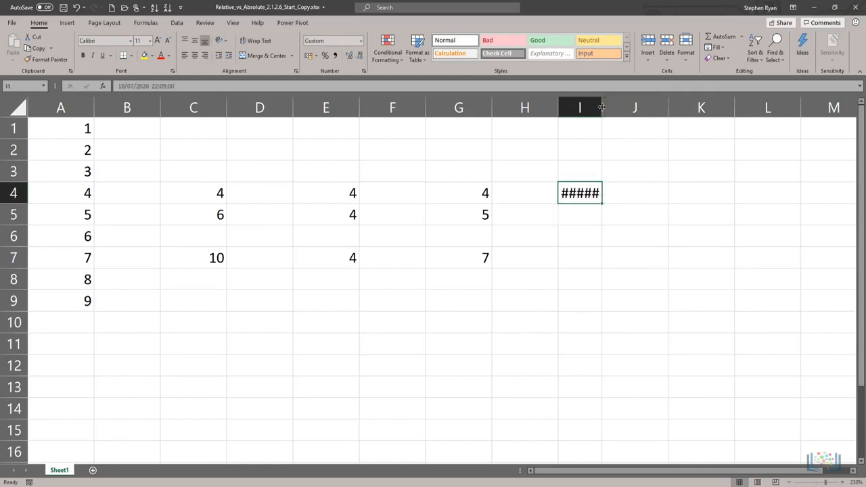
{"action": "double_click", "coordinate": [601, 107]}
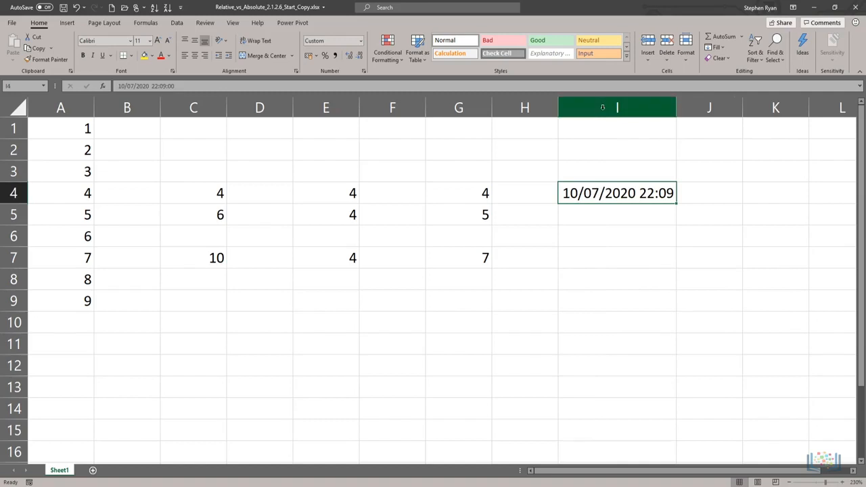
Enter the invalid multiplication formula =A1xC7 in cell I7
{"action": "left_click", "coordinate": [583, 266]}
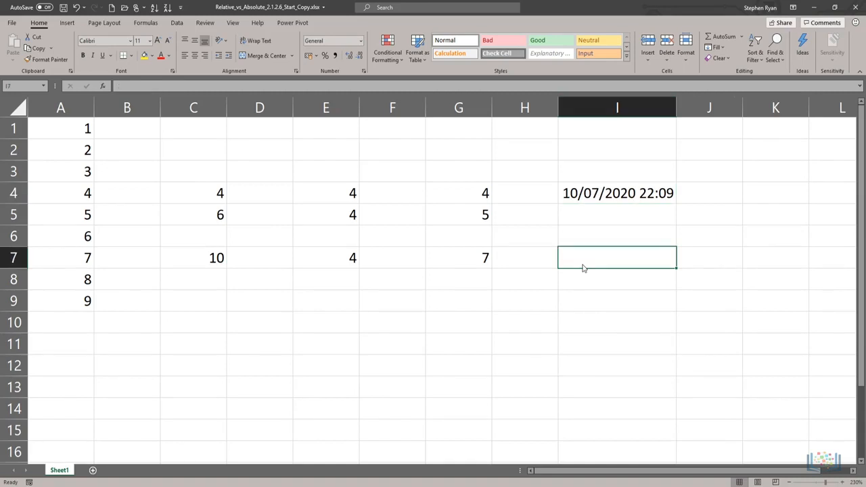
{"action": "type", "text": "=A1xC7"}
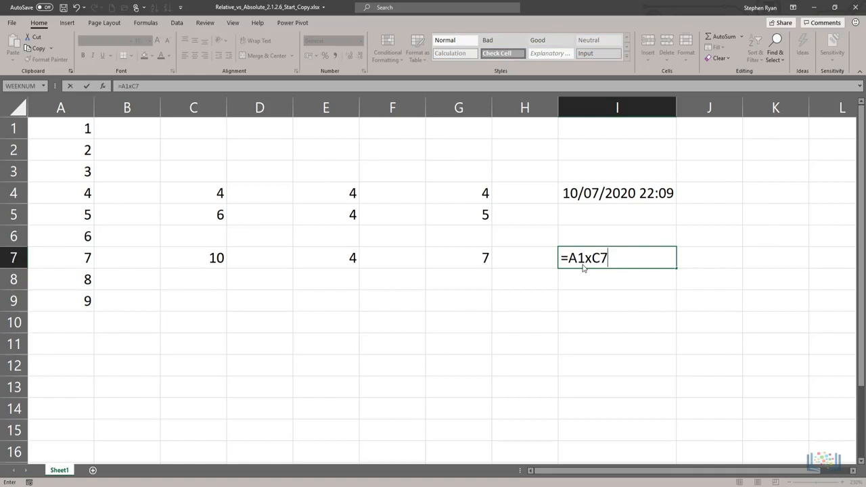
{"action": "key", "text": "Return"}
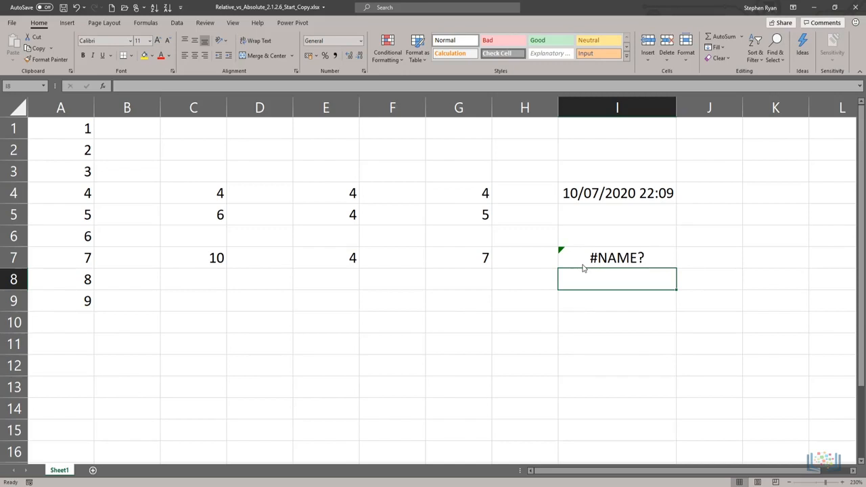
Open the help article on the error in I7, skim through its guidance, and close it
{"action": "key", "text": "Up"}
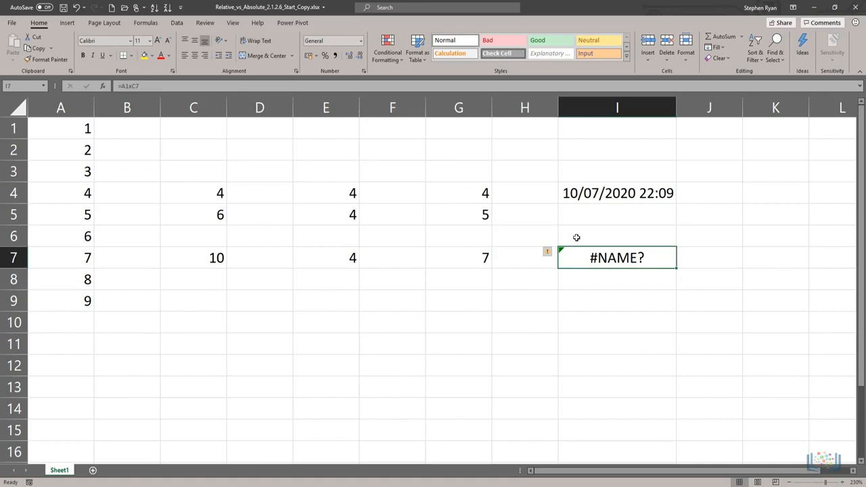
{"action": "mouse_move", "coordinate": [548, 256]}
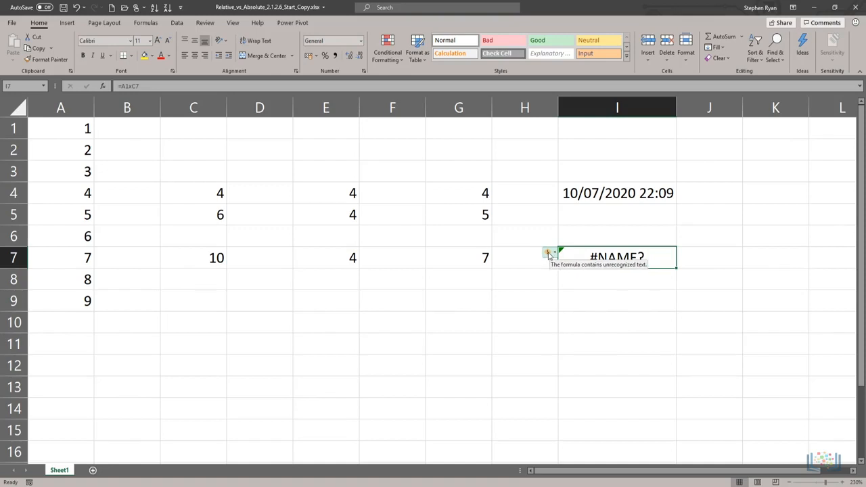
{"action": "left_click", "coordinate": [549, 254]}
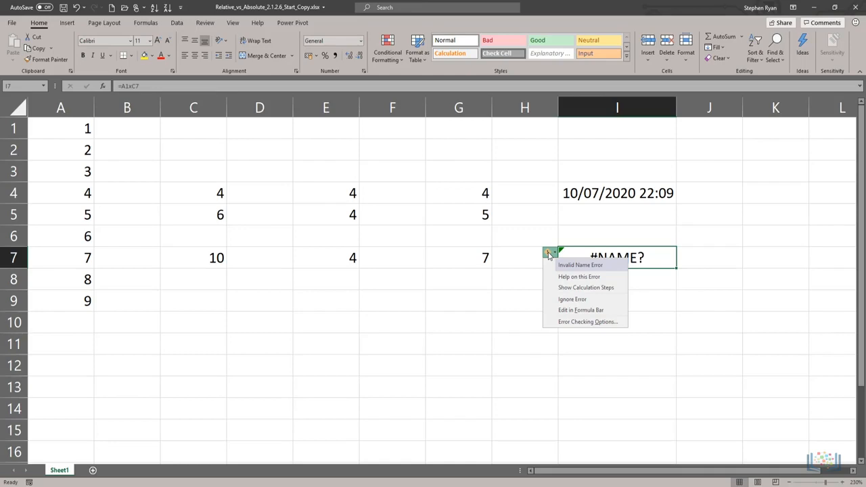
{"action": "left_click", "coordinate": [573, 279]}
{"action": "scroll", "coordinate": [862, 340], "scroll_direction": "down", "scroll_amount": 5}
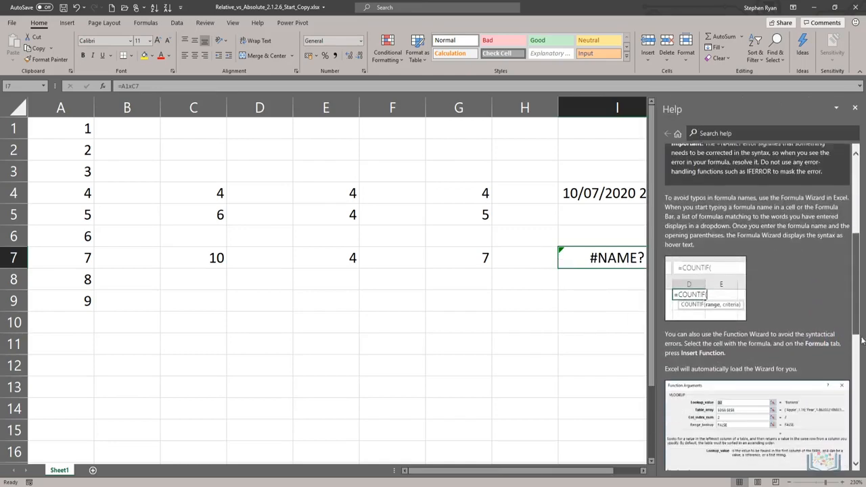
{"action": "scroll", "coordinate": [862, 340], "scroll_direction": "down", "scroll_amount": 5}
{"action": "scroll", "coordinate": [861, 341], "scroll_direction": "up", "scroll_amount": 12}
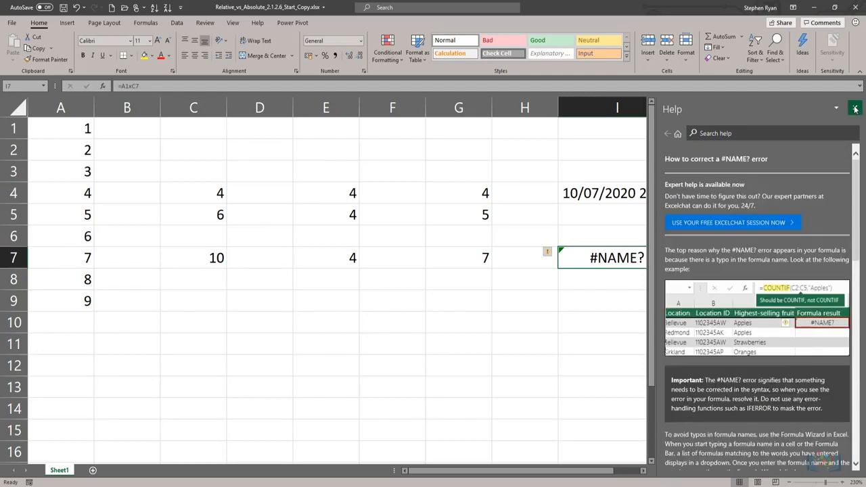
{"action": "left_click", "coordinate": [855, 109]}
Show the calculation steps for the error in I7, evaluate the formula, and close the evaluation
{"action": "left_click", "coordinate": [549, 254]}
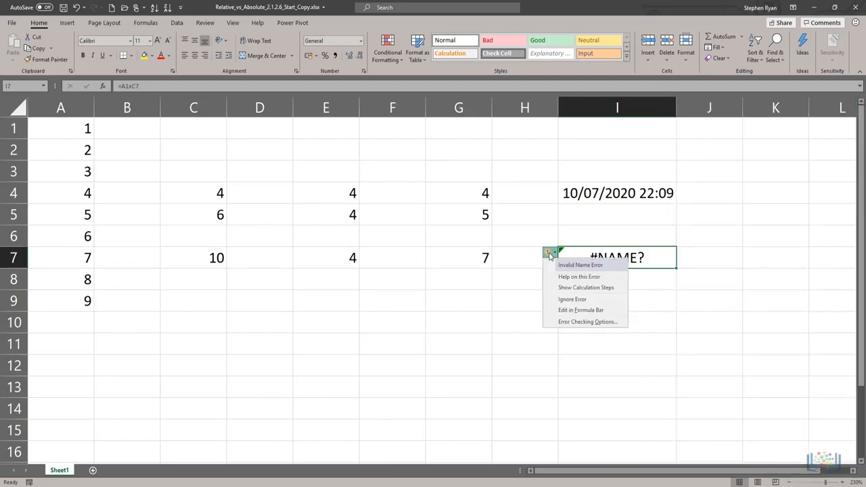
{"action": "left_click", "coordinate": [578, 287]}
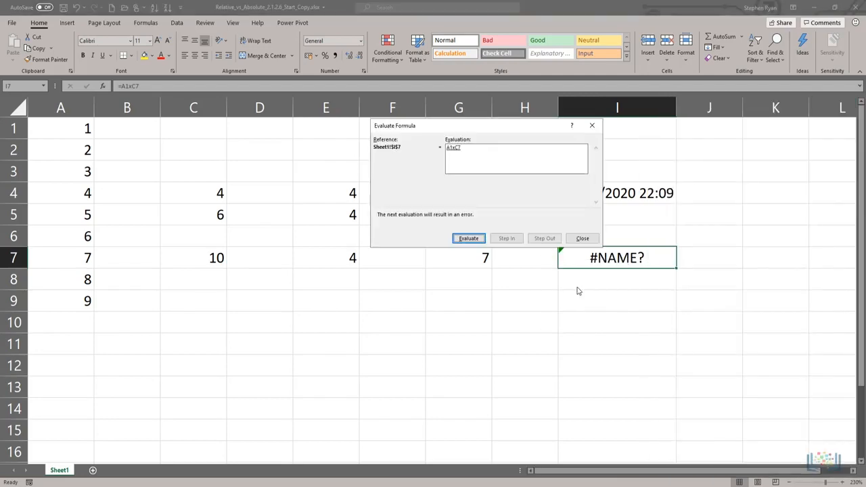
{"action": "left_click", "coordinate": [467, 238]}
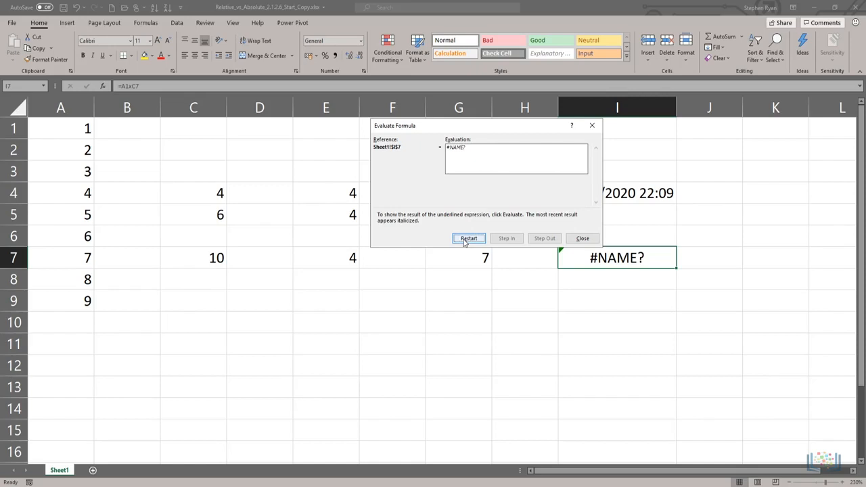
{"action": "left_click", "coordinate": [573, 240]}
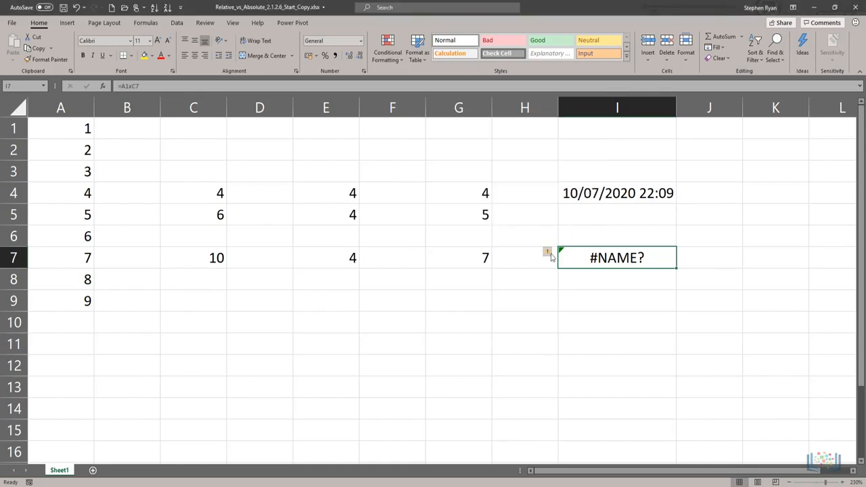
Open the I7 formula for editing through its error options, highlight the whole formula, and cancel the edit
{"action": "left_click", "coordinate": [550, 252]}
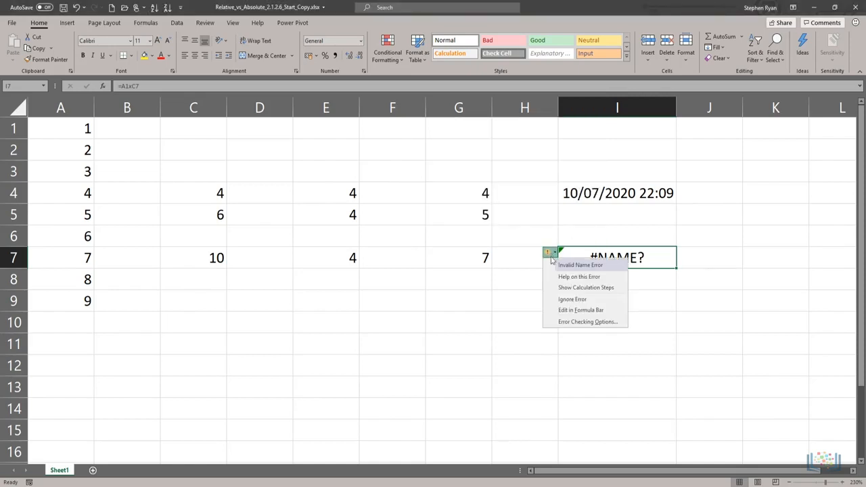
{"action": "left_click", "coordinate": [575, 310]}
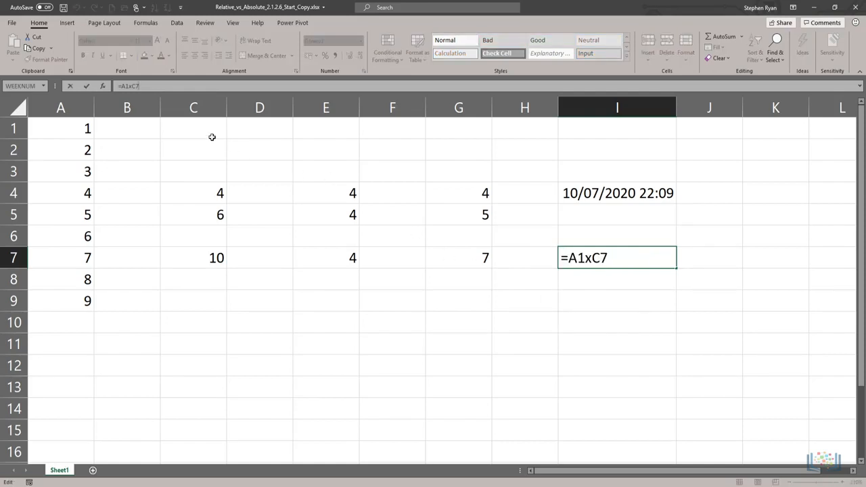
{"action": "triple_click", "coordinate": [138, 86]}
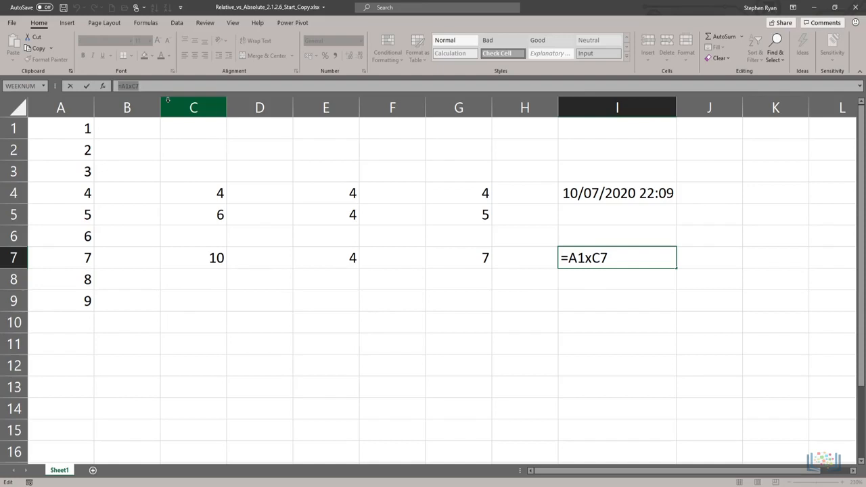
{"action": "key", "text": "Escape"}
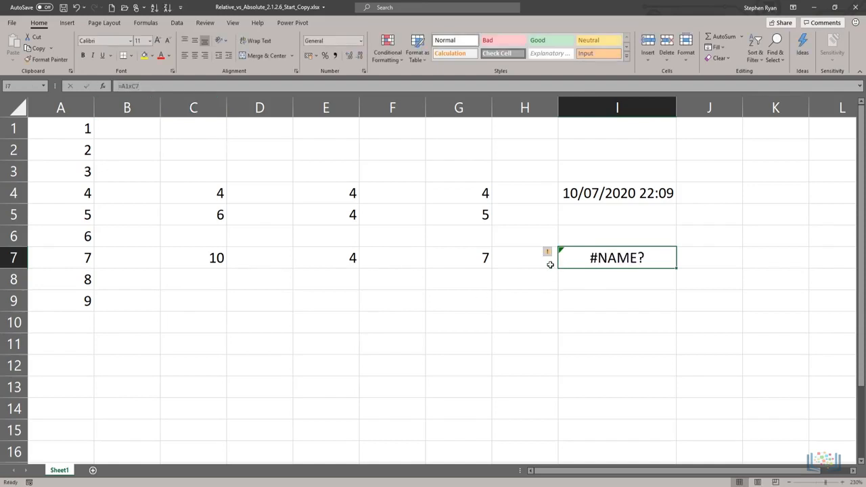
Open the error checking options from the error in cell I7
{"action": "left_click", "coordinate": [549, 251]}
{"action": "left_click", "coordinate": [569, 327]}
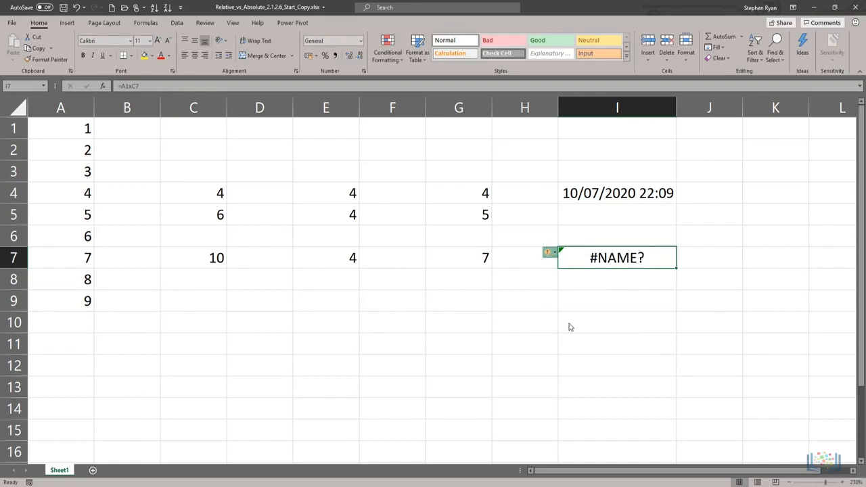